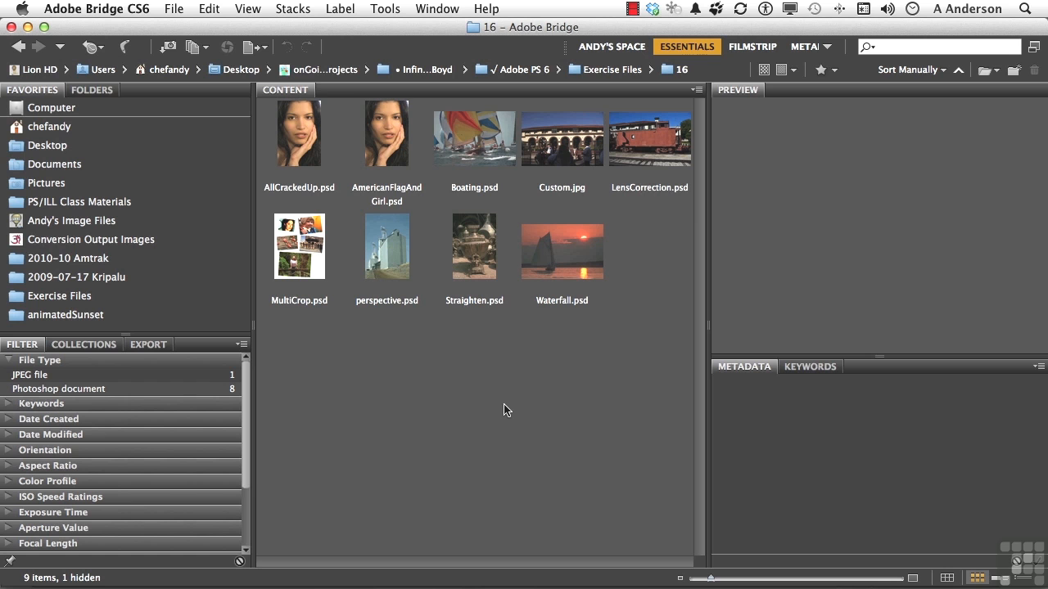
- Open Custom.jpg and LensCorrection.psd together in Photoshop
click(564, 164)
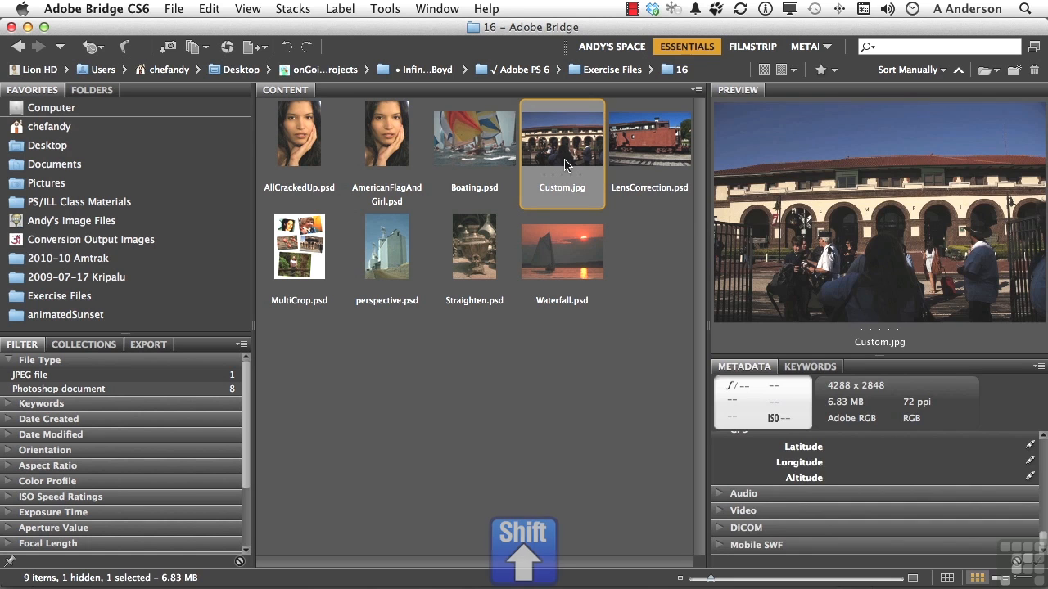
shift+click(647, 159)
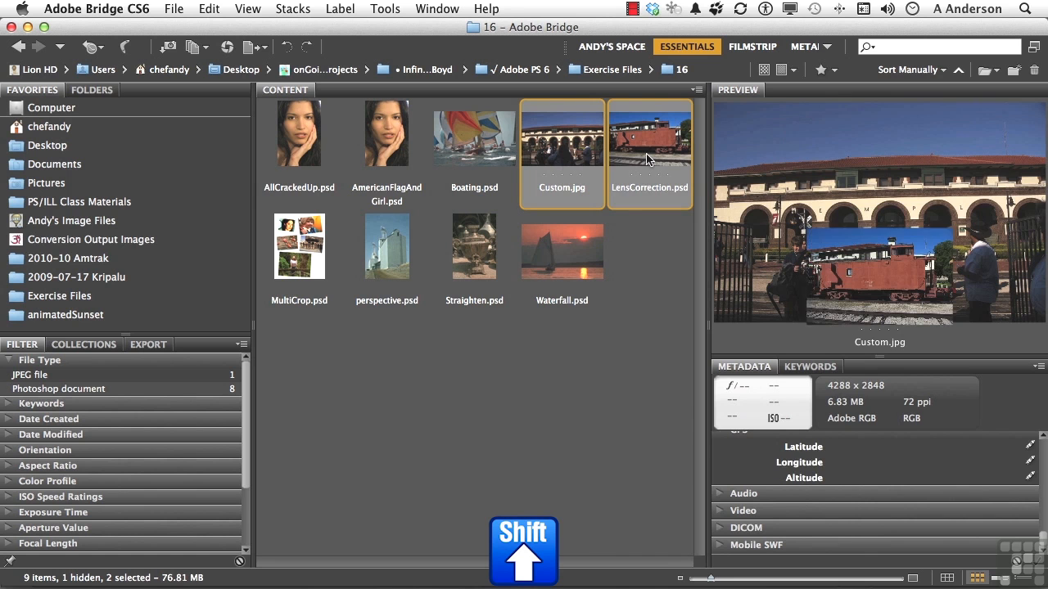
double_click(647, 158)
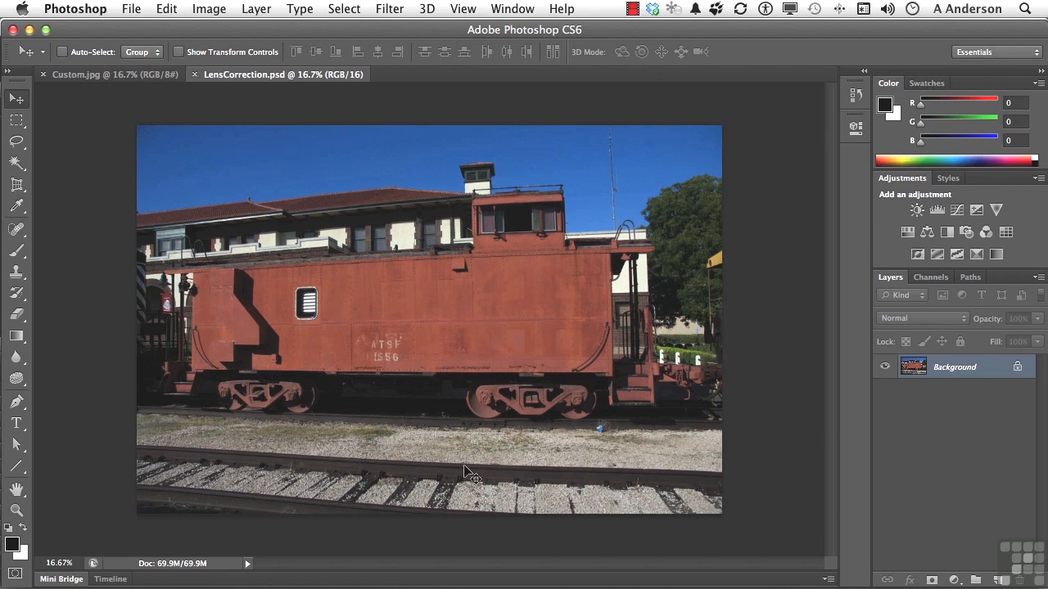
- Open the Lens Correction filter for LensCorrection.psd and examine the camera and lens models offered for NIKON CORPORATION
click(391, 10)
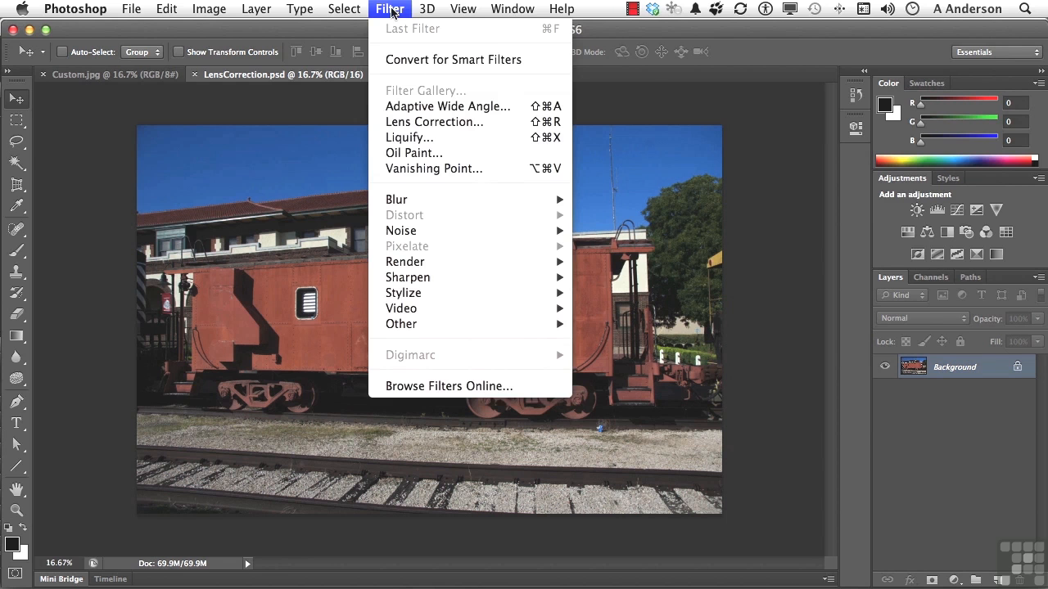
click(408, 120)
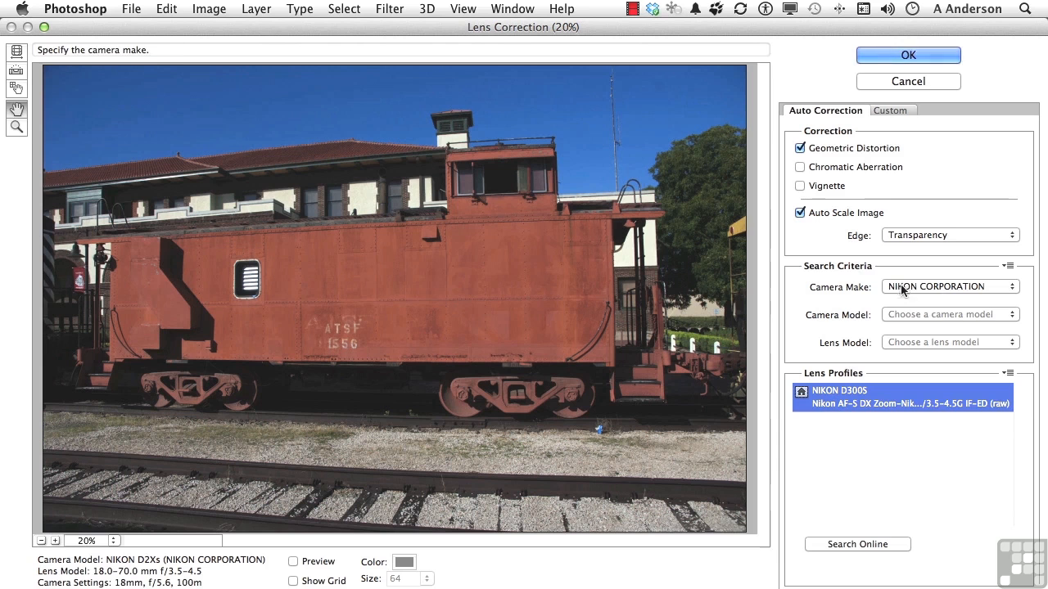
click(913, 315)
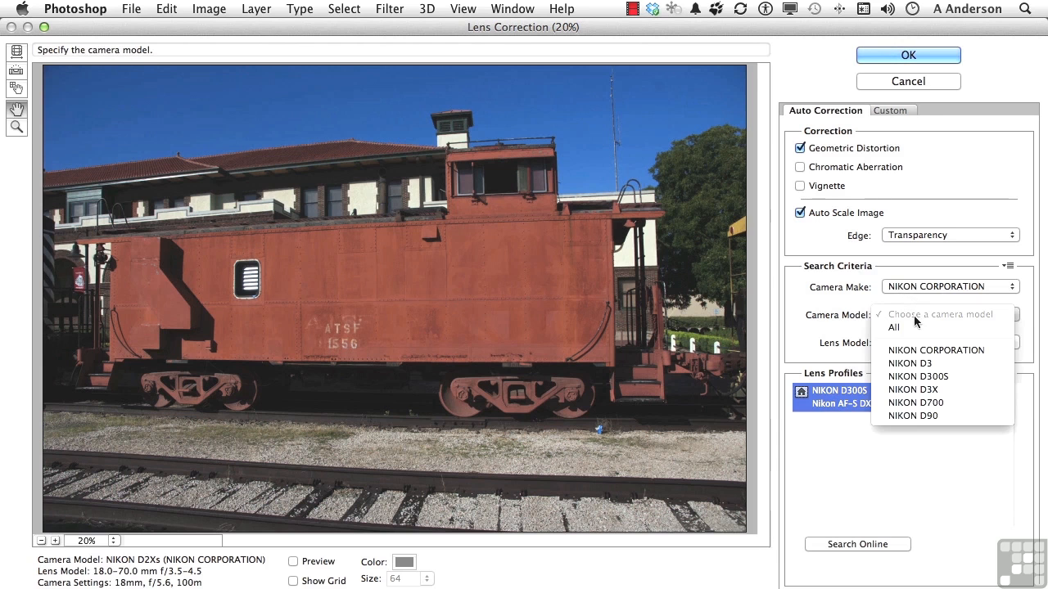
click(851, 314)
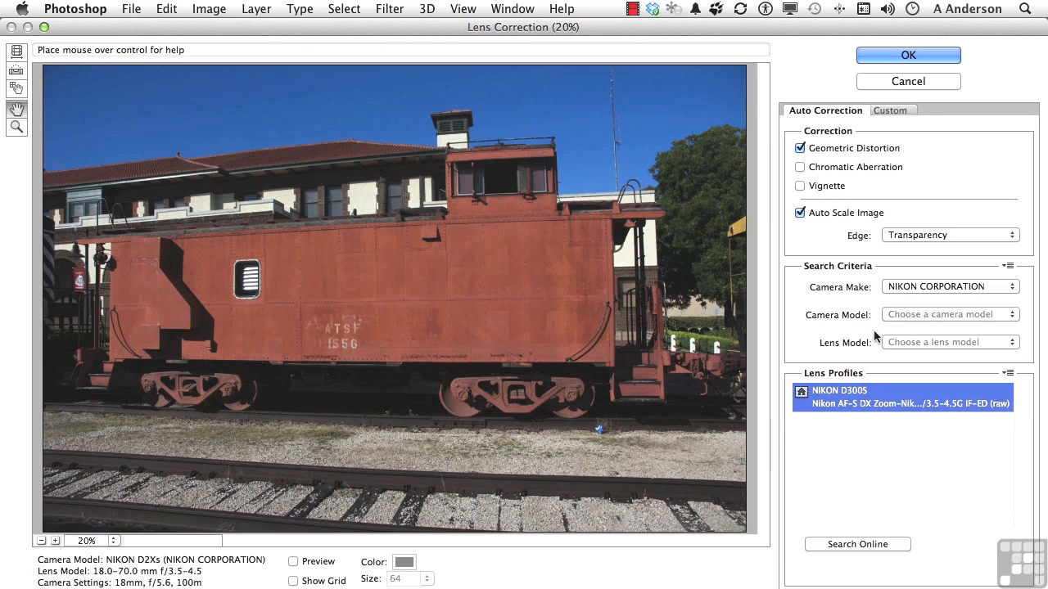
click(893, 342)
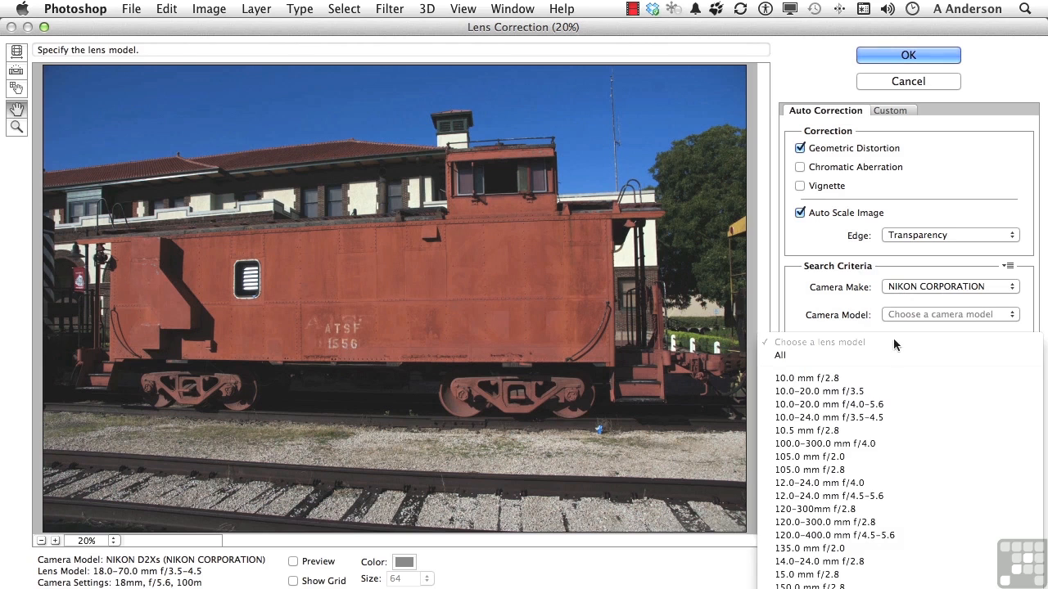
click(814, 304)
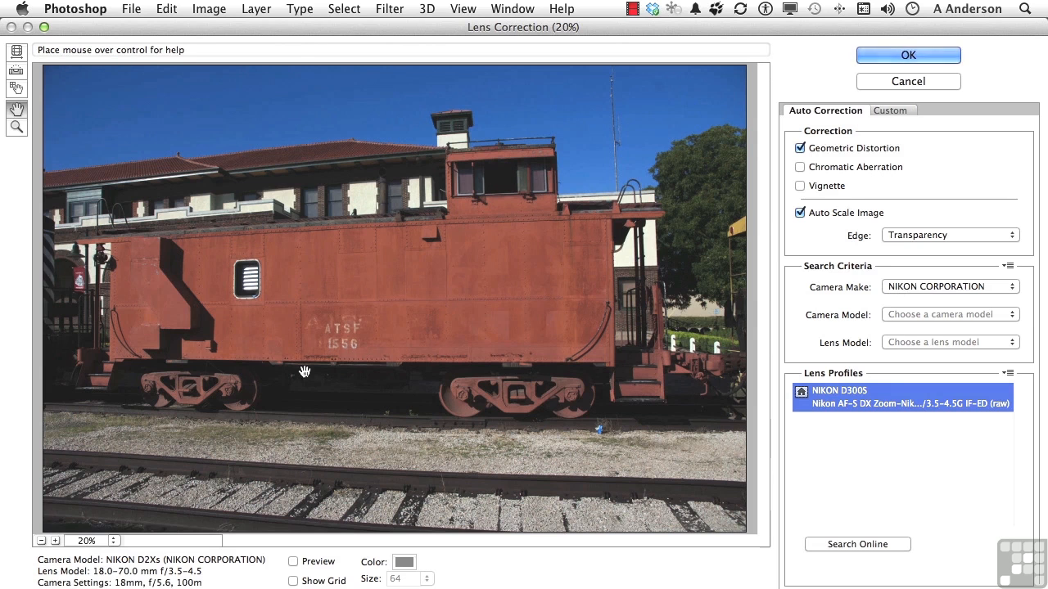
- Compare the caboose photo with and without the automatic geometric distortion correction, and apply the correction with the preview enabled
click(293, 563)
click(293, 563)
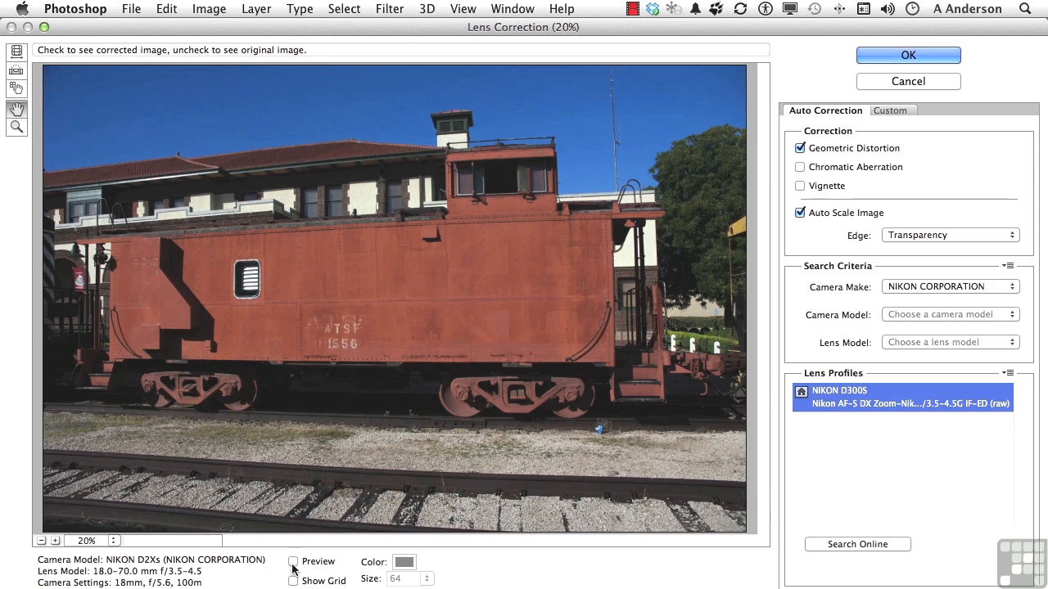
click(293, 563)
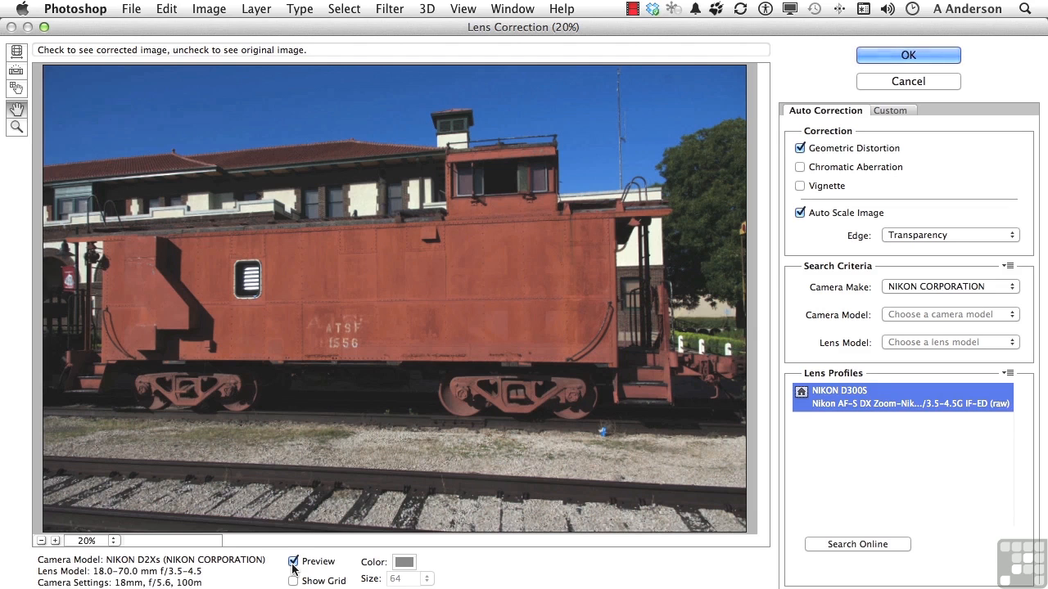
click(881, 54)
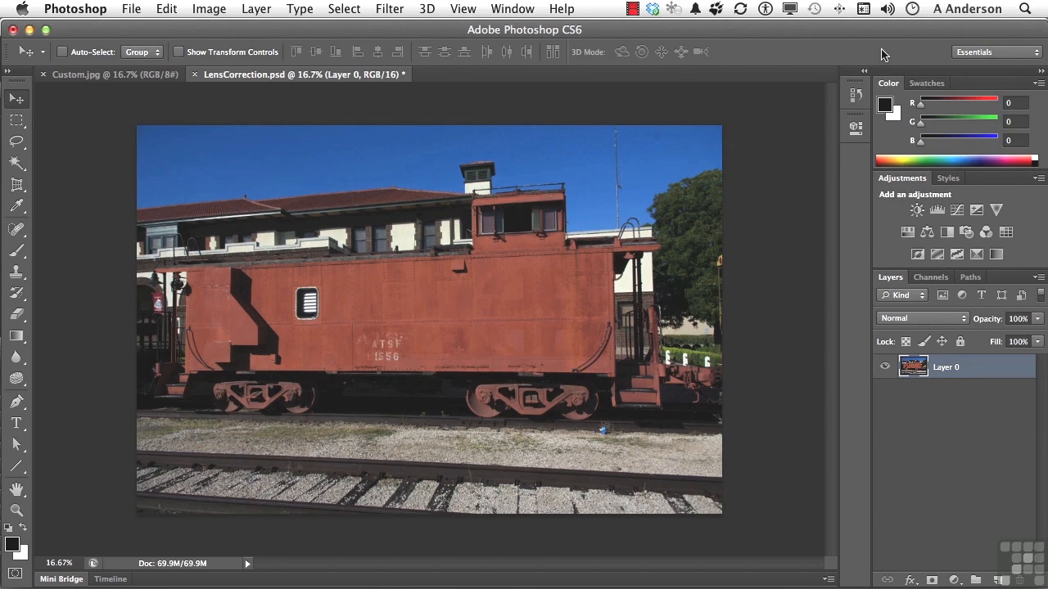
- Open the Lens Correction filter for Custom.jpg and choose the Custom settings for manual correction
click(74, 76)
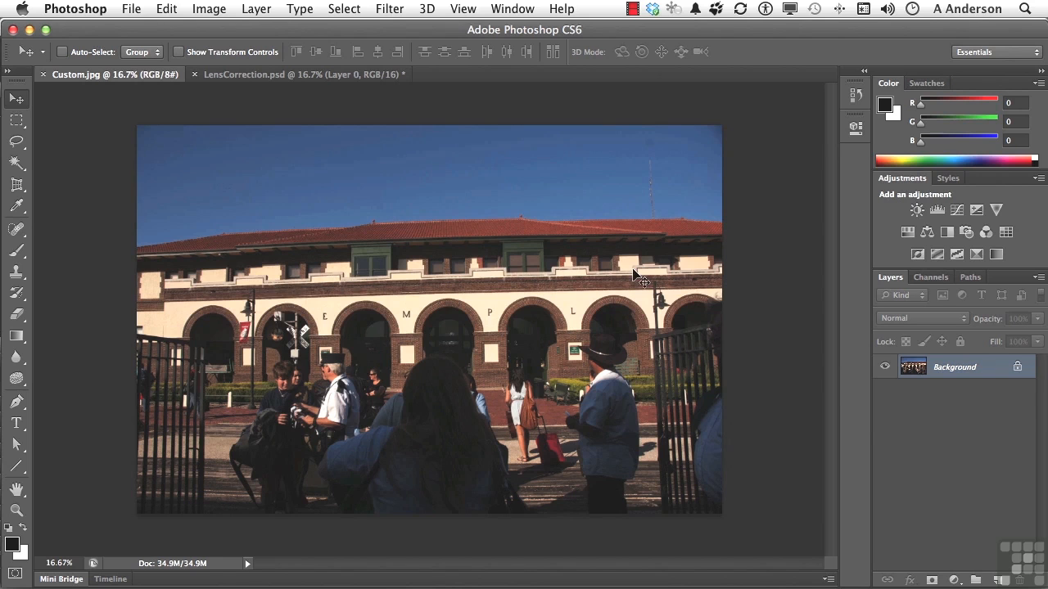
click(393, 11)
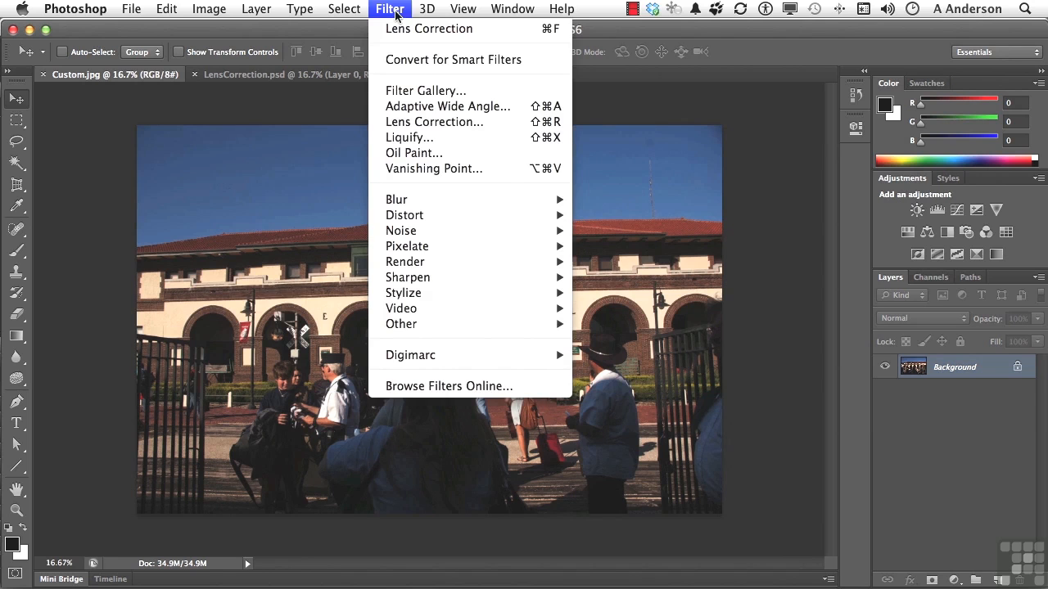
click(434, 122)
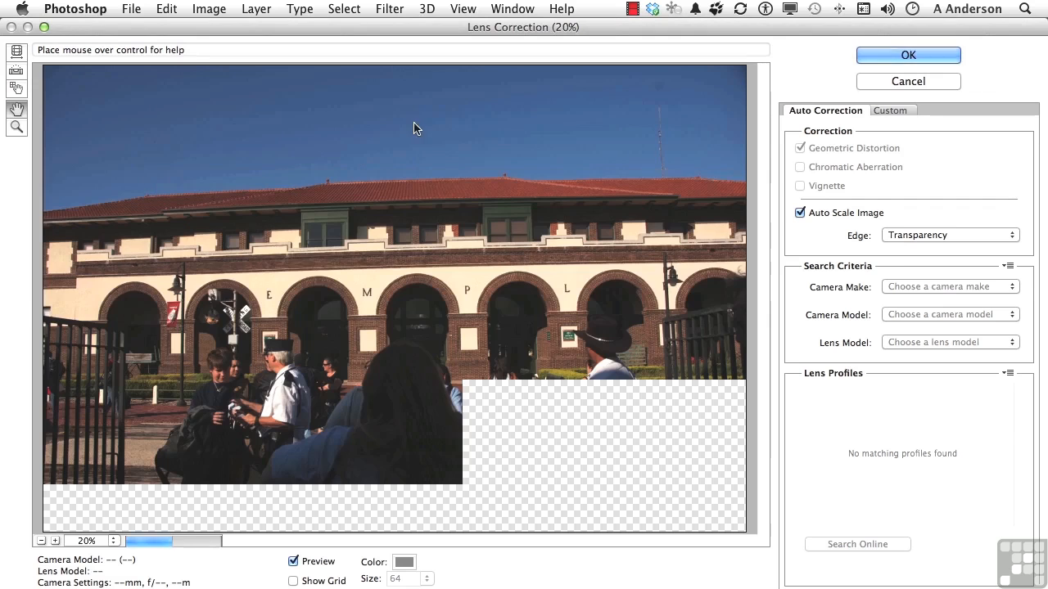
click(905, 110)
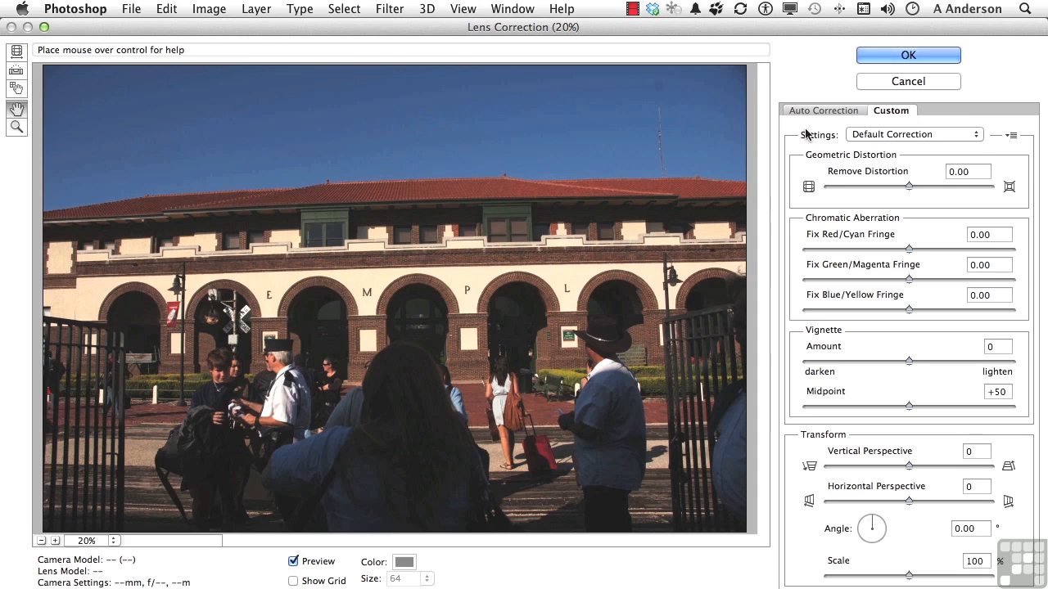
click(868, 135)
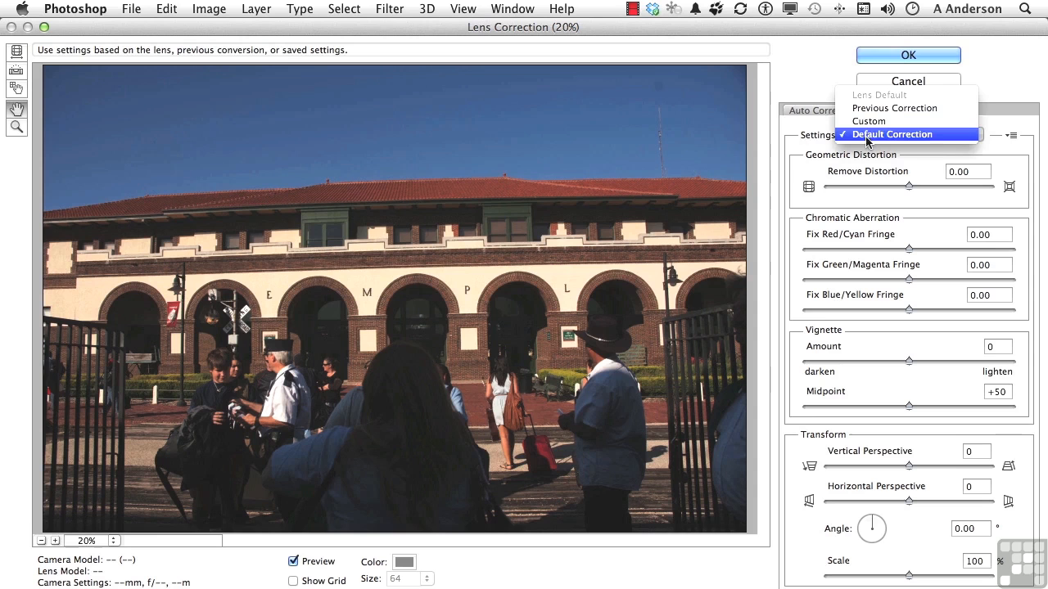
click(866, 121)
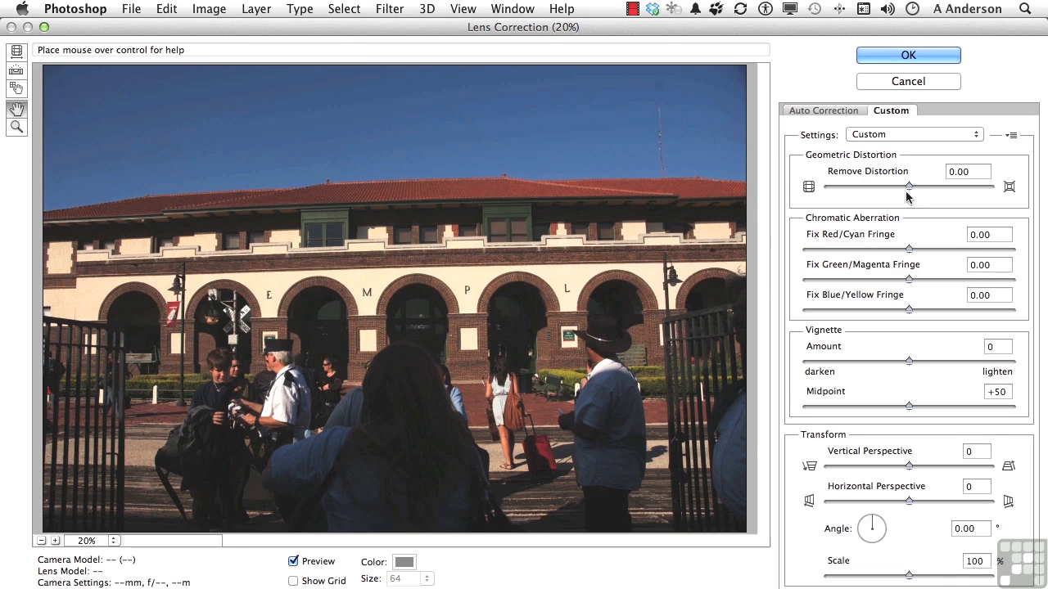
- Set Remove Distortion to +10.00 and check the building's lines against the alignment grid, hiding the grid again
mouse_move(909, 190)
mouse_down()
mouse_move(898, 190)
mouse_move(917, 186)
mouse_up()
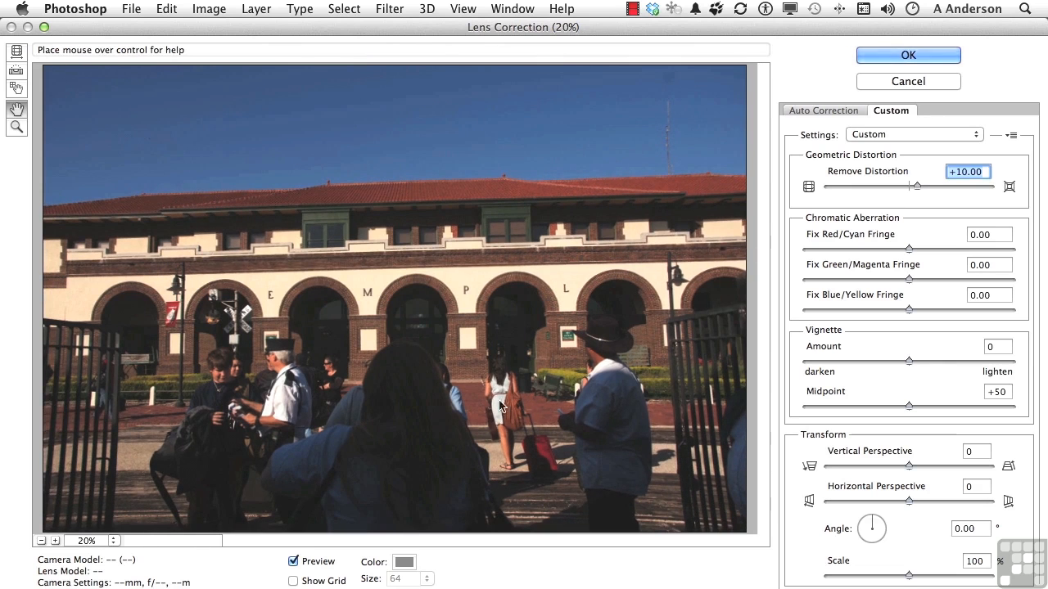
click(294, 581)
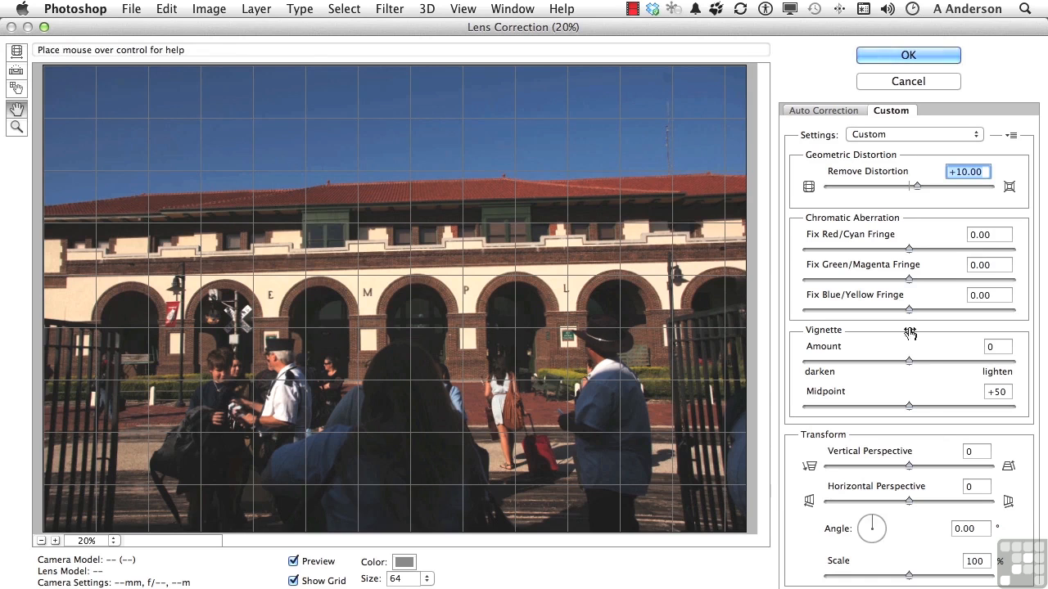
click(300, 581)
- Set the Vignette Amount to +13 and the Vertical Perspective to -20
mouse_move(906, 360)
mouse_down()
mouse_move(844, 369)
mouse_move(923, 364)
mouse_up()
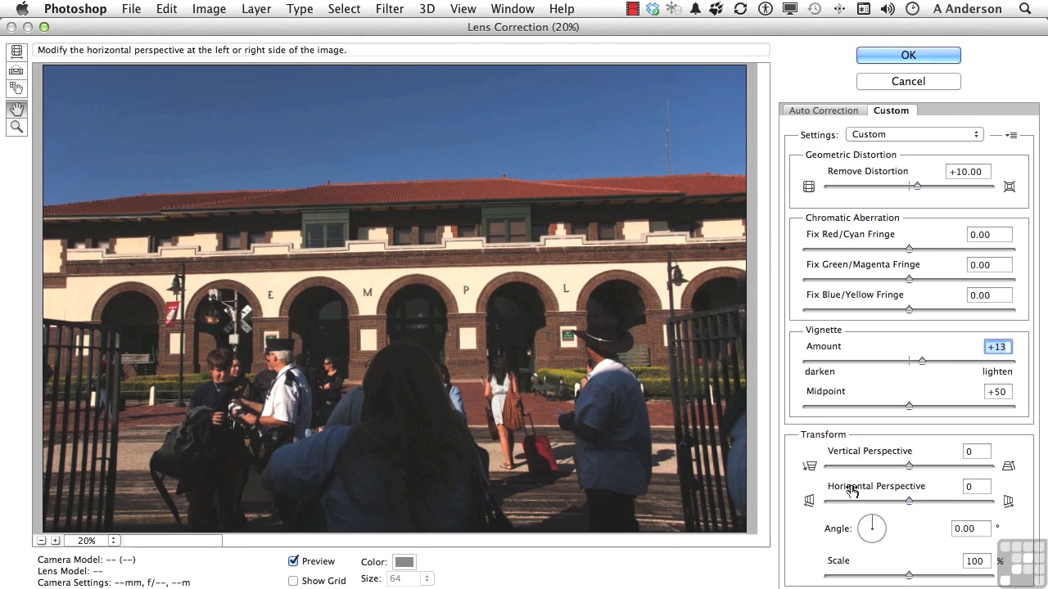
drag(908, 465, 895, 472)
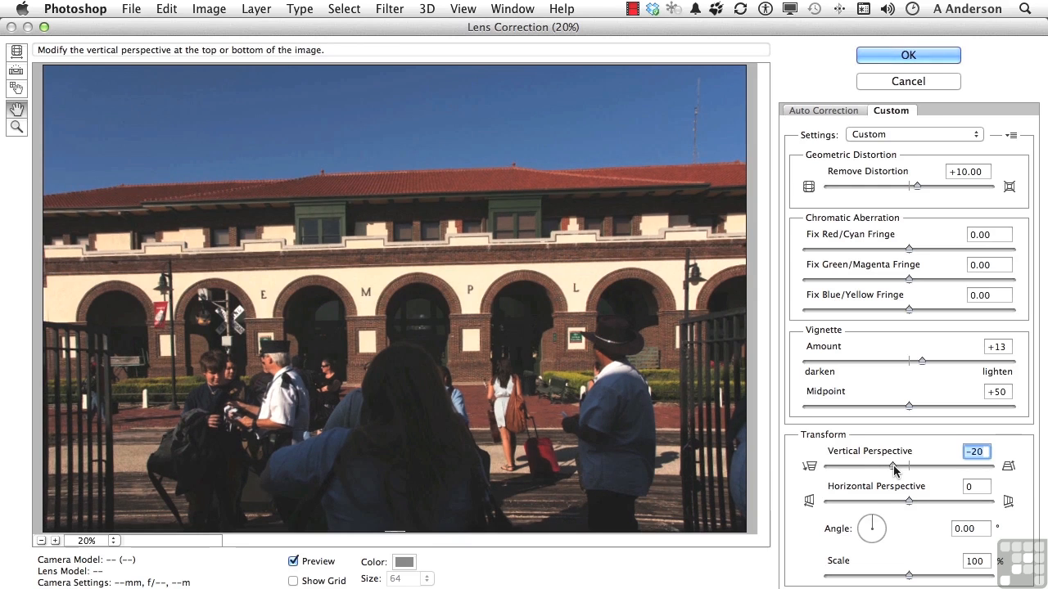
- Try the Horizontal Perspective control and a 21.74° rotation of the image, restoring both values to 0
drag(896, 508, 909, 508)
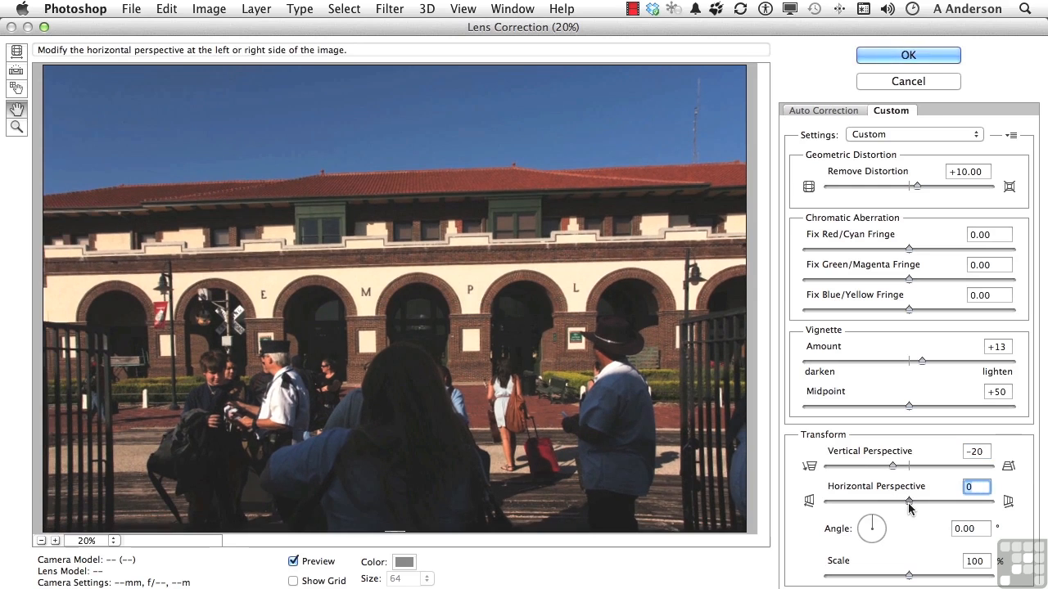
click(871, 522)
drag(871, 526, 876, 525)
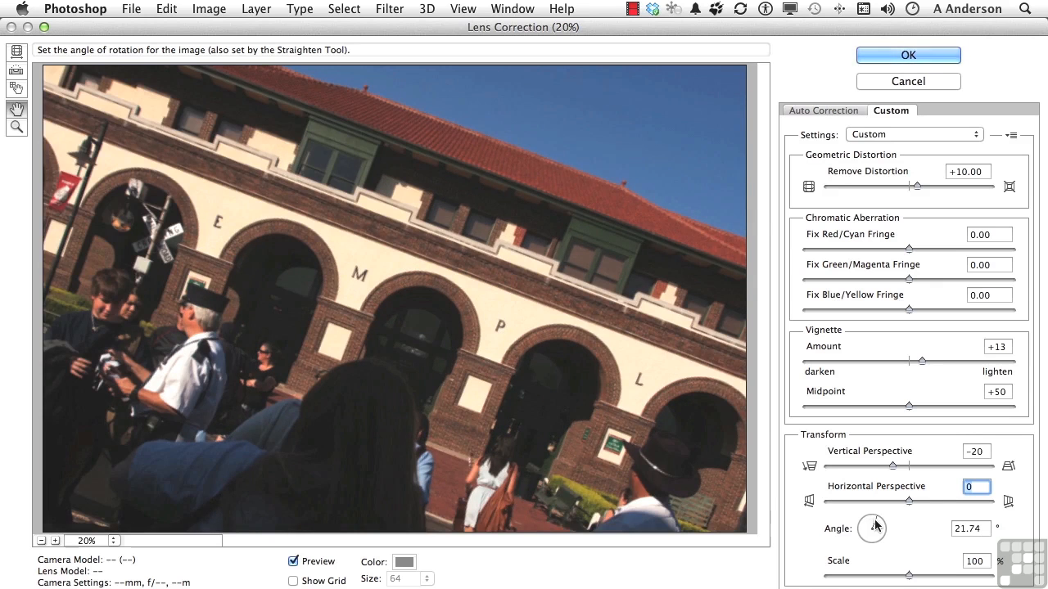
drag(875, 525, 871, 522)
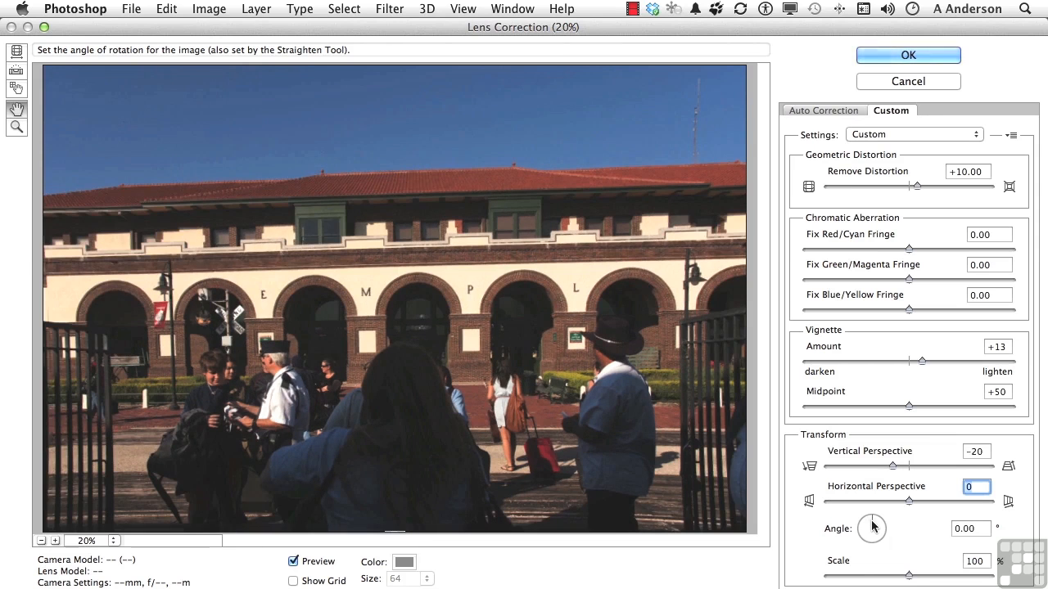
- Set the image Scale to 105%, compare the corrected image with the original, and apply the custom lens correction
click(907, 579)
drag(906, 578, 922, 580)
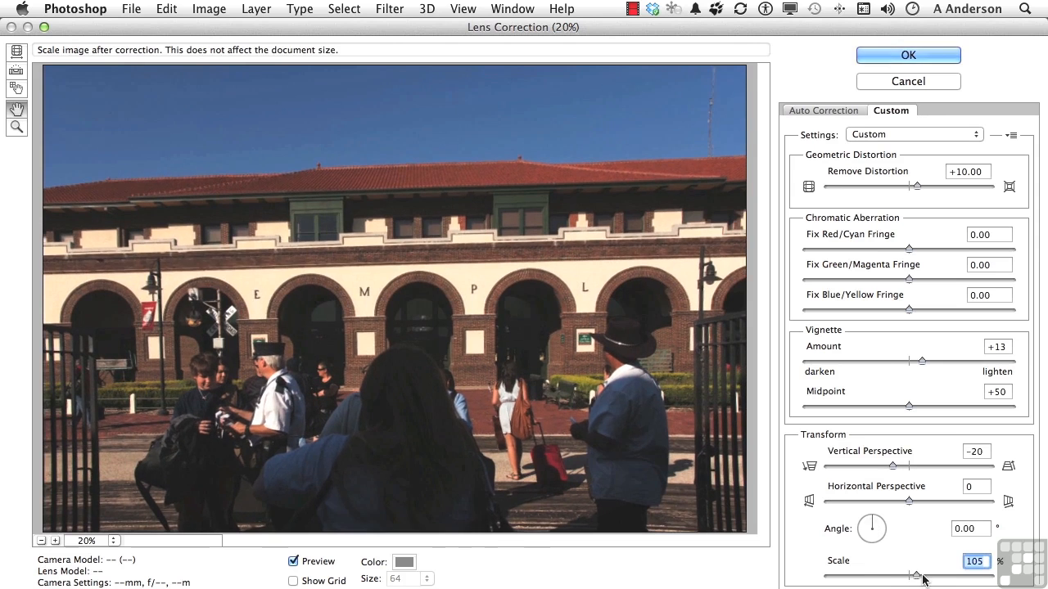
click(293, 562)
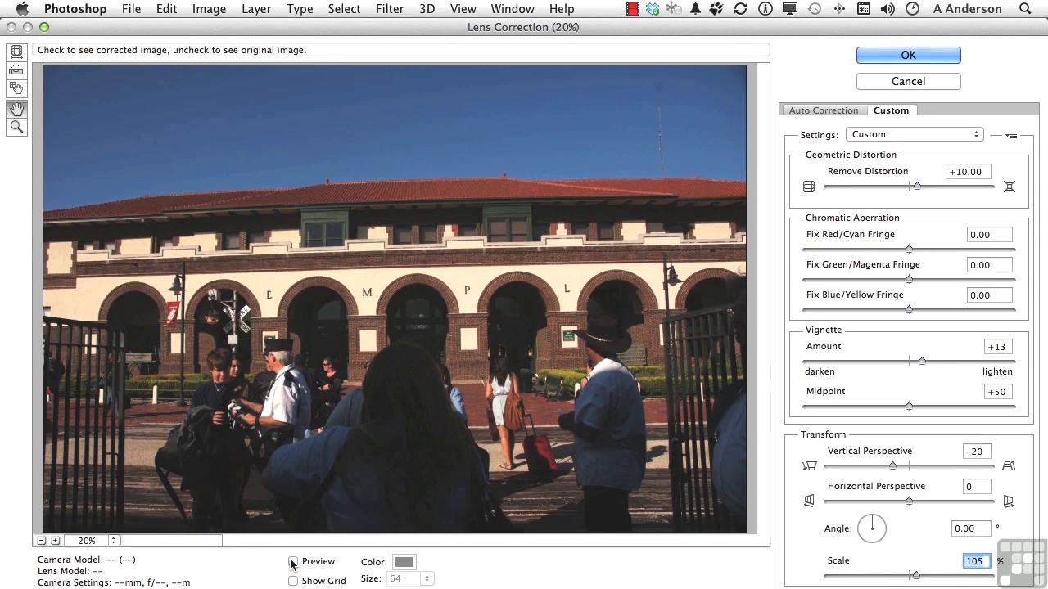
click(293, 562)
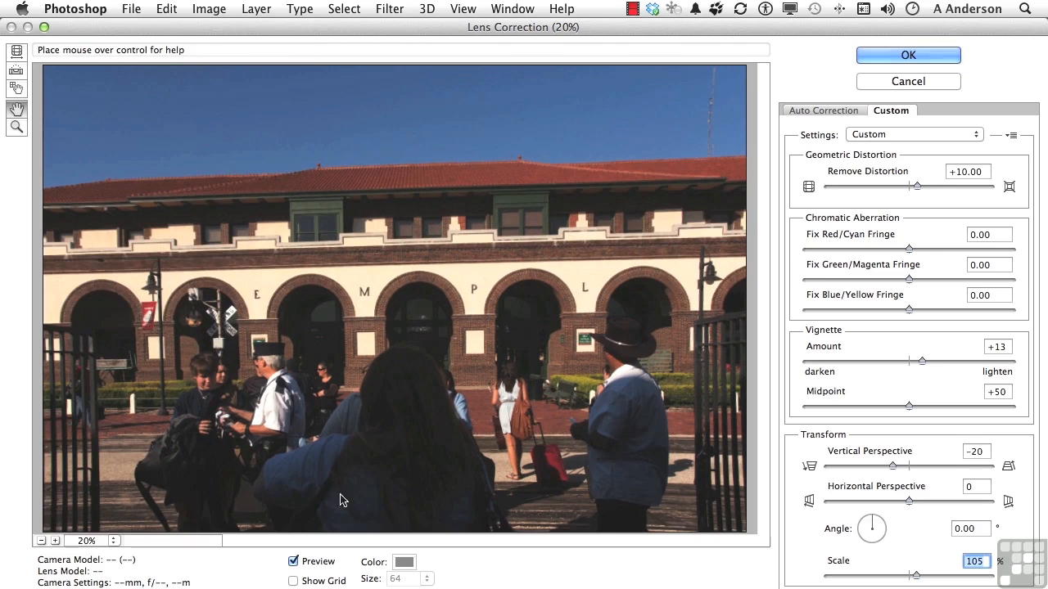
click(882, 51)
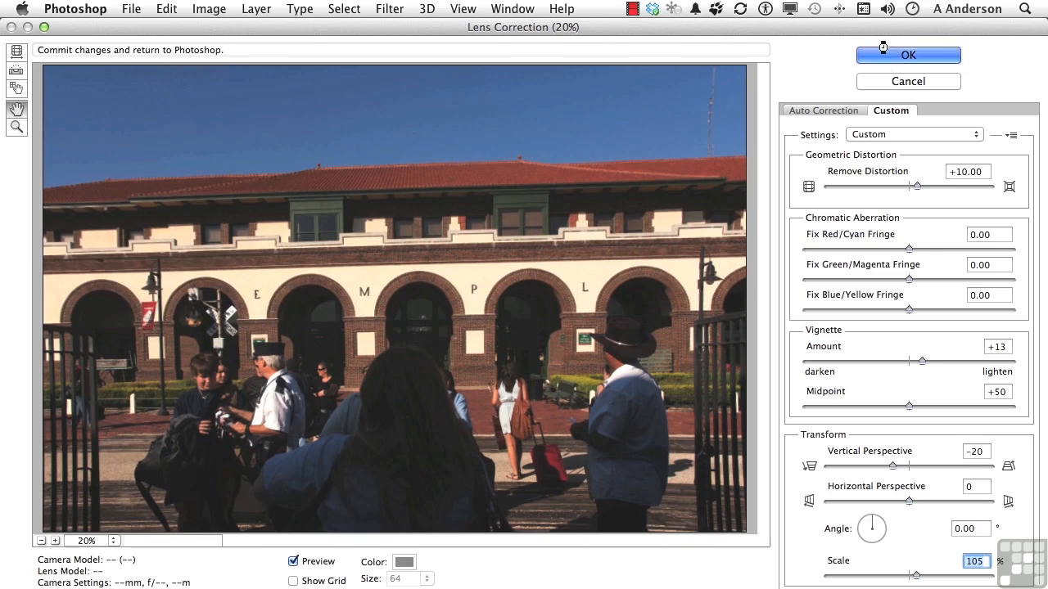